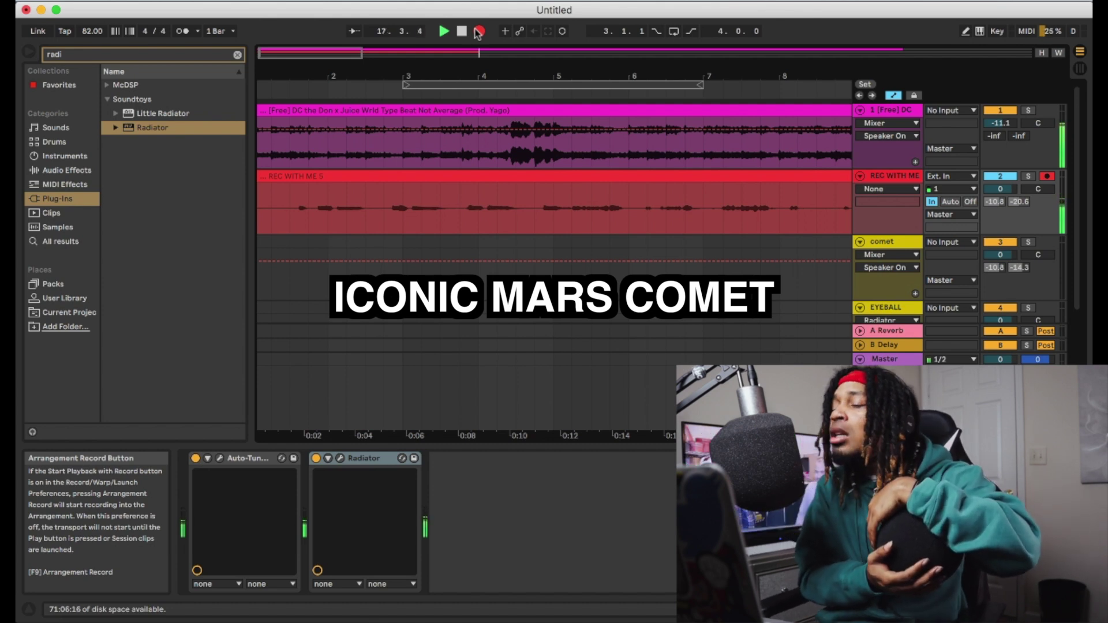
Step: Stop recording and move the new vocal take from the REC WITH ME track to the comet track at the same position
{"action": "left_click", "coordinate": [478, 31]}
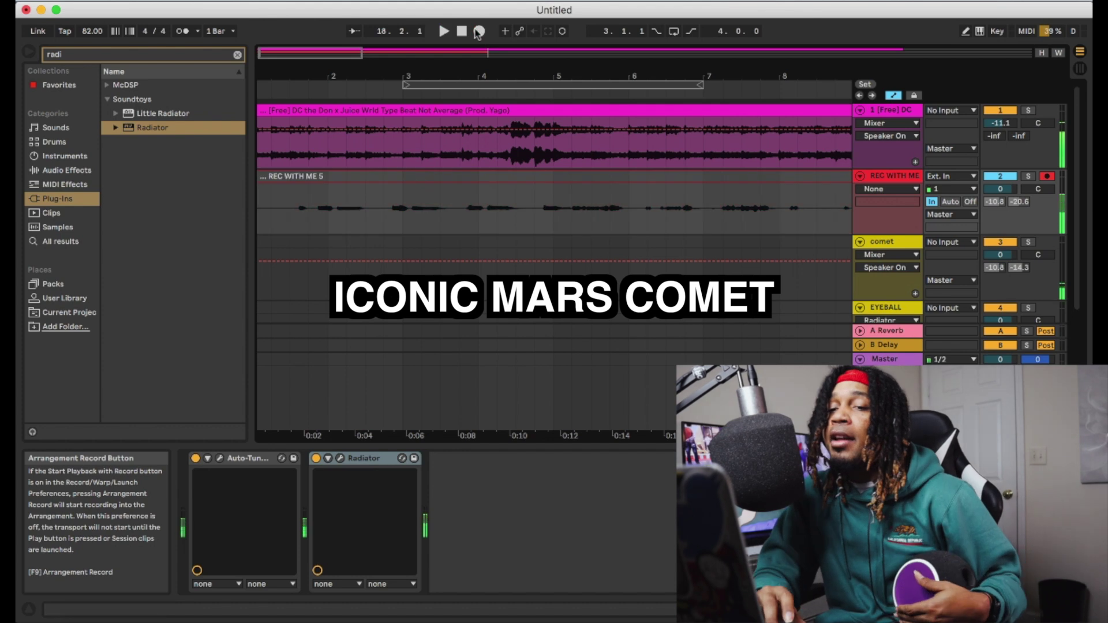
{"action": "scroll", "coordinate": [614, 247], "scroll_direction": "right", "scroll_amount": 10}
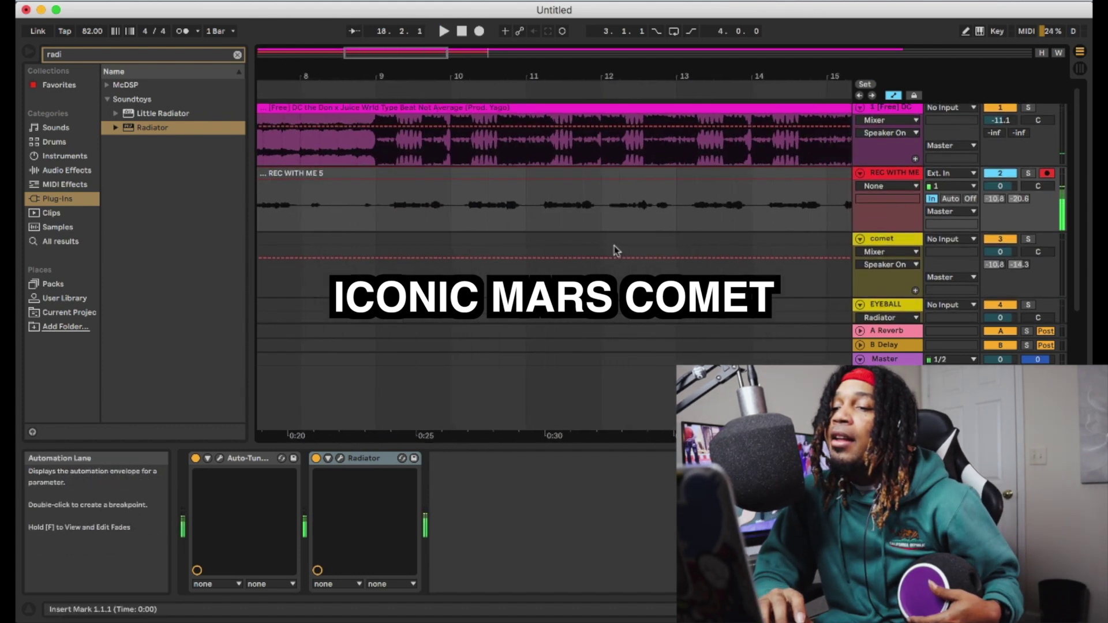
{"action": "scroll", "coordinate": [614, 246], "scroll_direction": "left", "scroll_amount": 6}
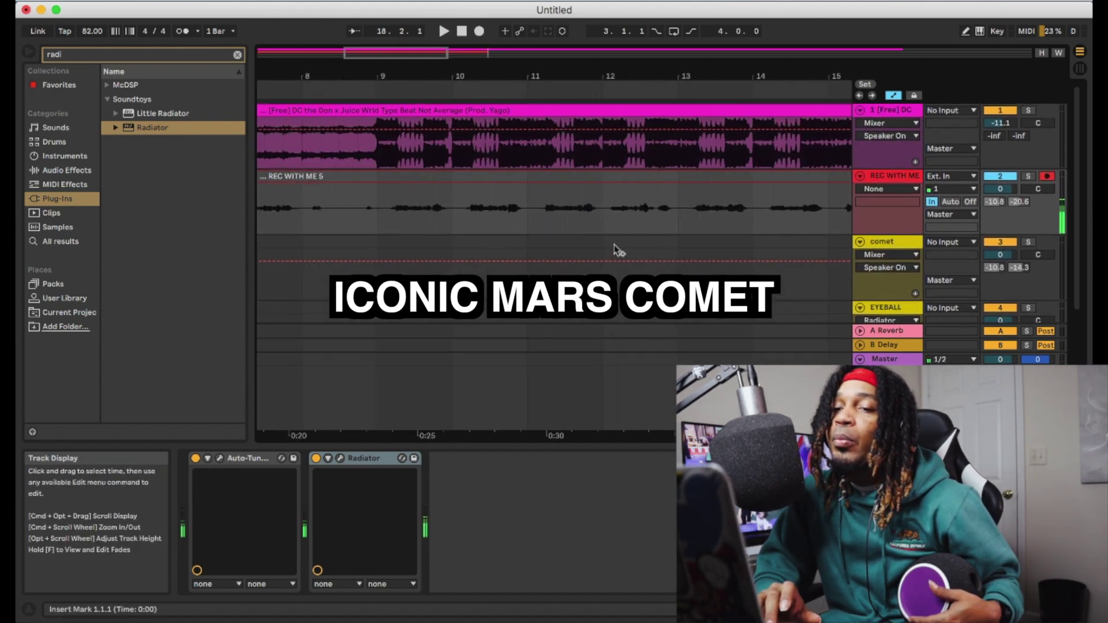
{"action": "scroll", "coordinate": [624, 239], "scroll_direction": "left", "scroll_amount": 4}
{"action": "left_click_drag", "start_coordinate": [656, 157], "coordinate": [646, 248]}
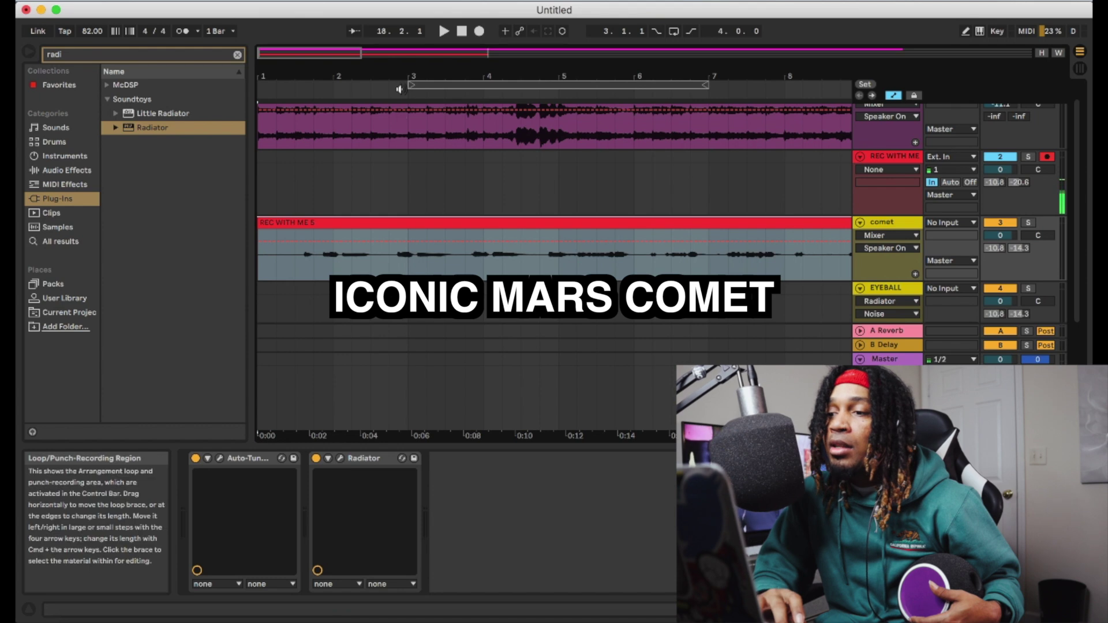
Step: Play the comet take from 1.3.1 with the REC WITH ME track muted
{"action": "left_click", "coordinate": [325, 164]}
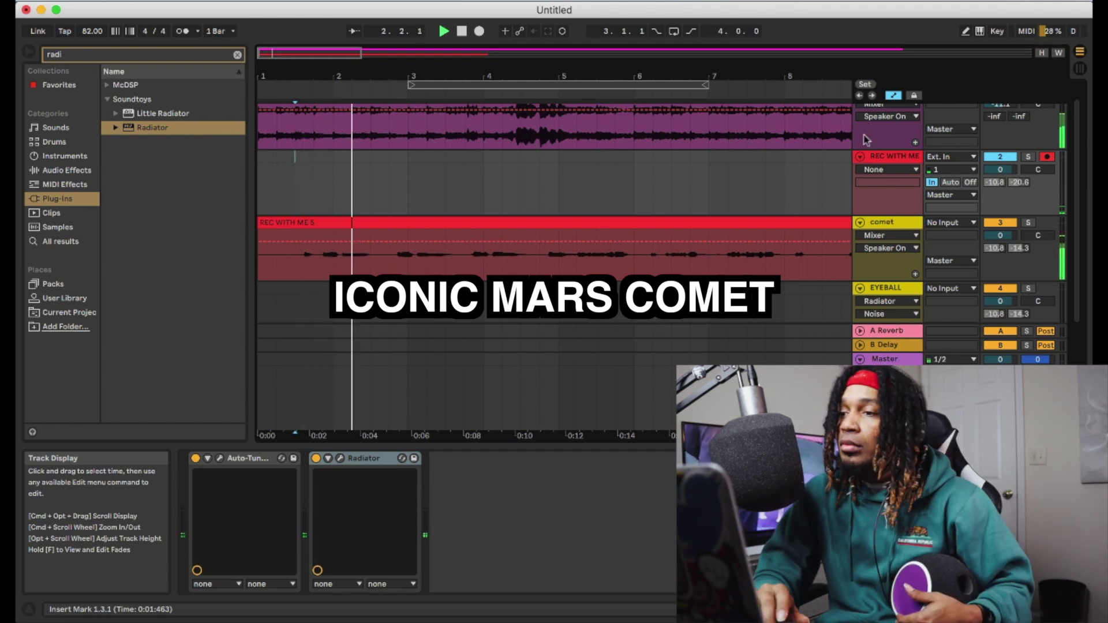
{"action": "left_click", "coordinate": [1001, 157]}
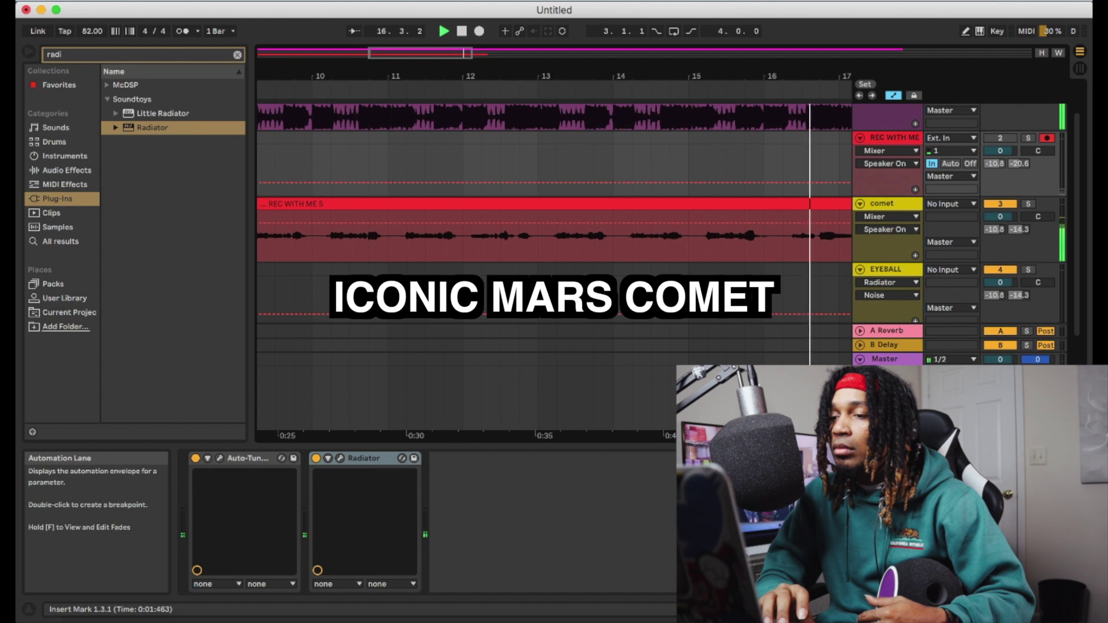
{"action": "scroll", "coordinate": [554, 231], "scroll_direction": "up", "scroll_amount": 1}
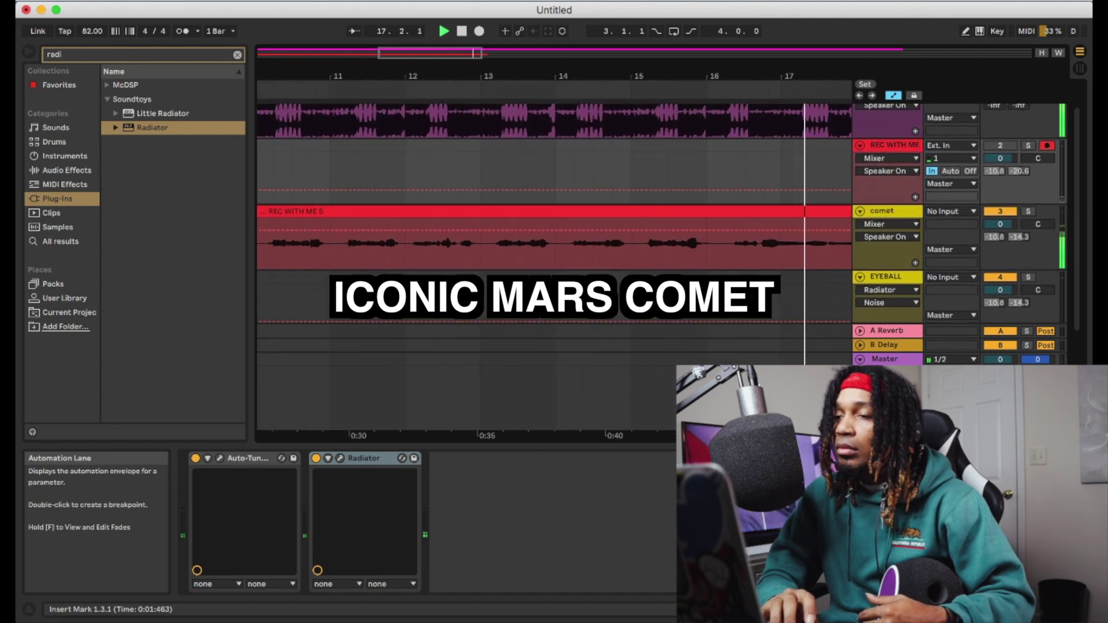
{"action": "scroll", "coordinate": [554, 231], "scroll_direction": "down", "scroll_amount": 2}
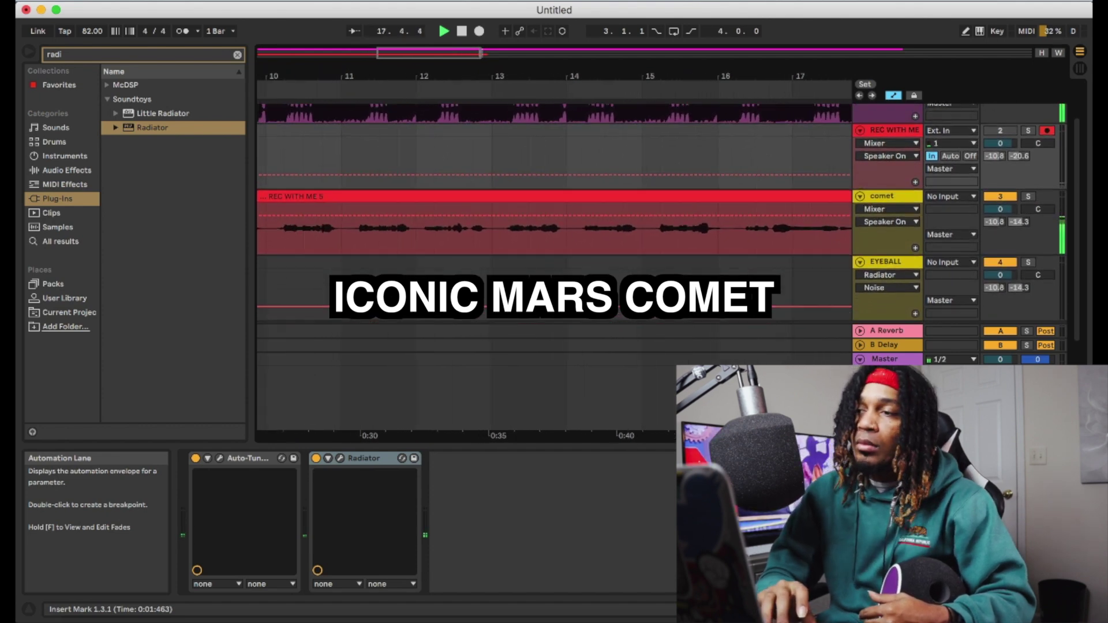
{"action": "scroll", "coordinate": [554, 231], "scroll_direction": "down", "scroll_amount": 2}
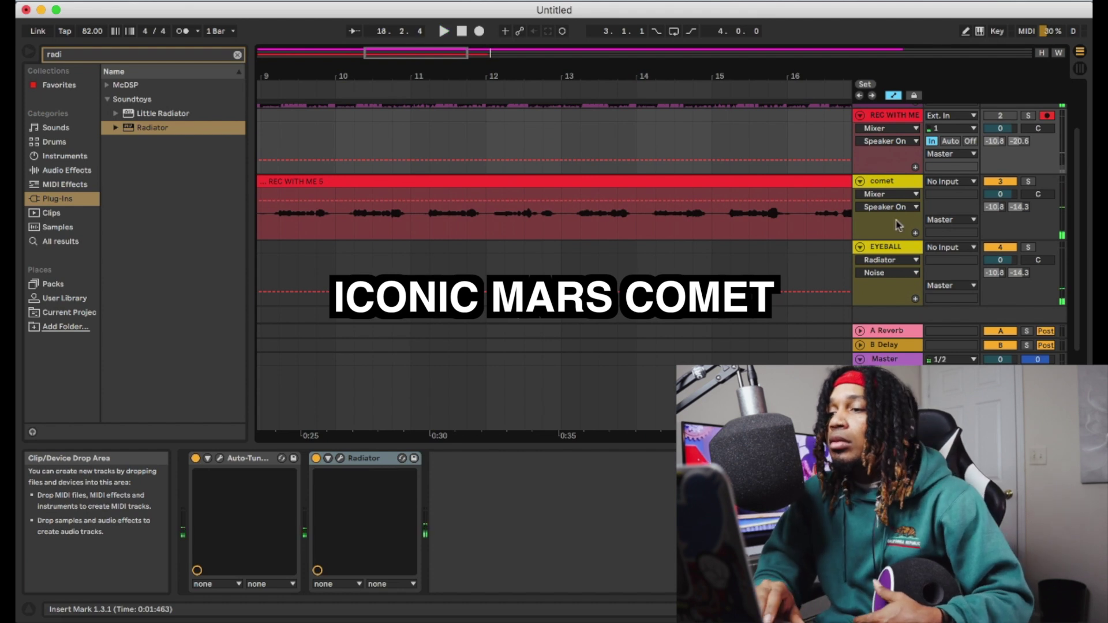
Step: Disarm and unmute the REC WITH ME track
{"action": "left_click", "coordinate": [1047, 117]}
{"action": "left_click", "coordinate": [1006, 117]}
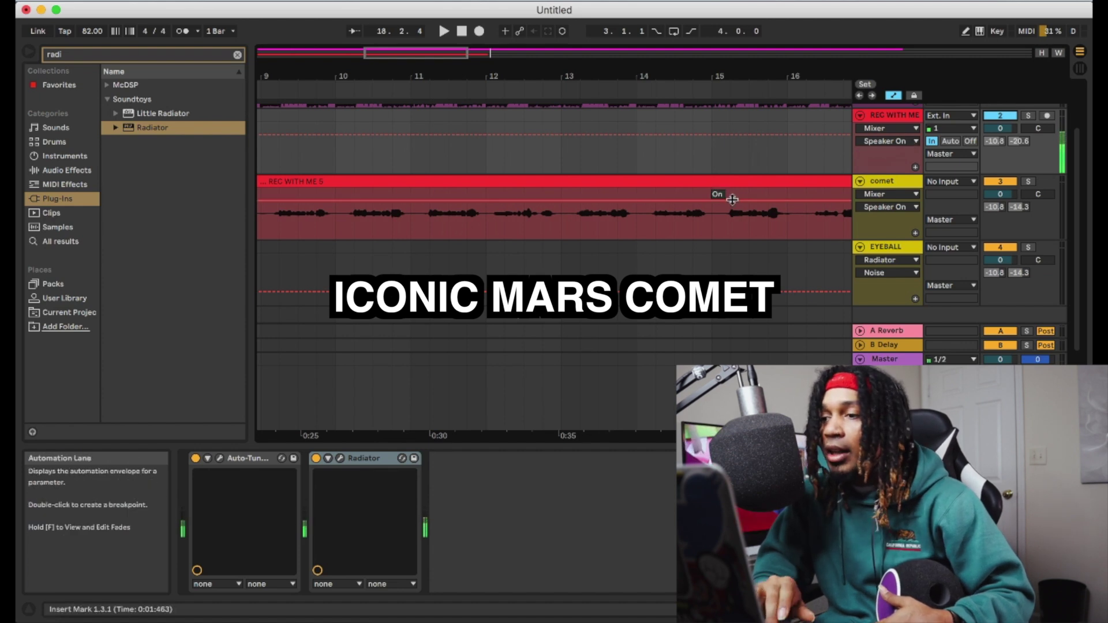
{"action": "scroll", "coordinate": [744, 183], "scroll_direction": "up", "scroll_amount": 3}
{"action": "scroll", "coordinate": [744, 182], "scroll_direction": "down", "scroll_amount": 1}
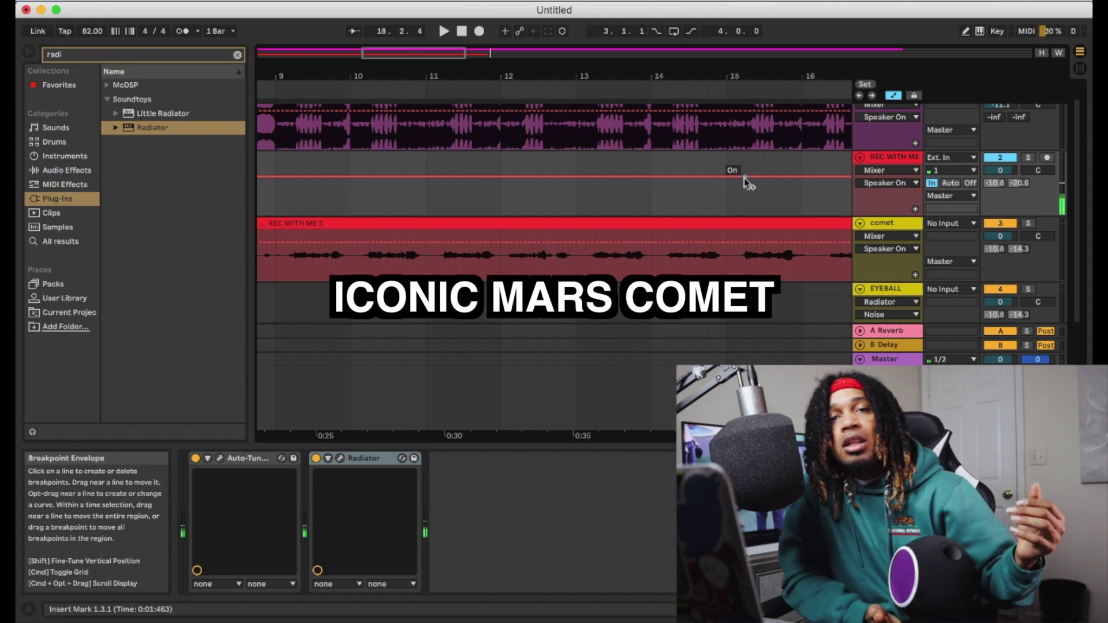
Step: Record a new take from 1.1.1 on the REC WITH ME track and move it to the start of the EYEBALL track
{"action": "left_click", "coordinate": [478, 32]}
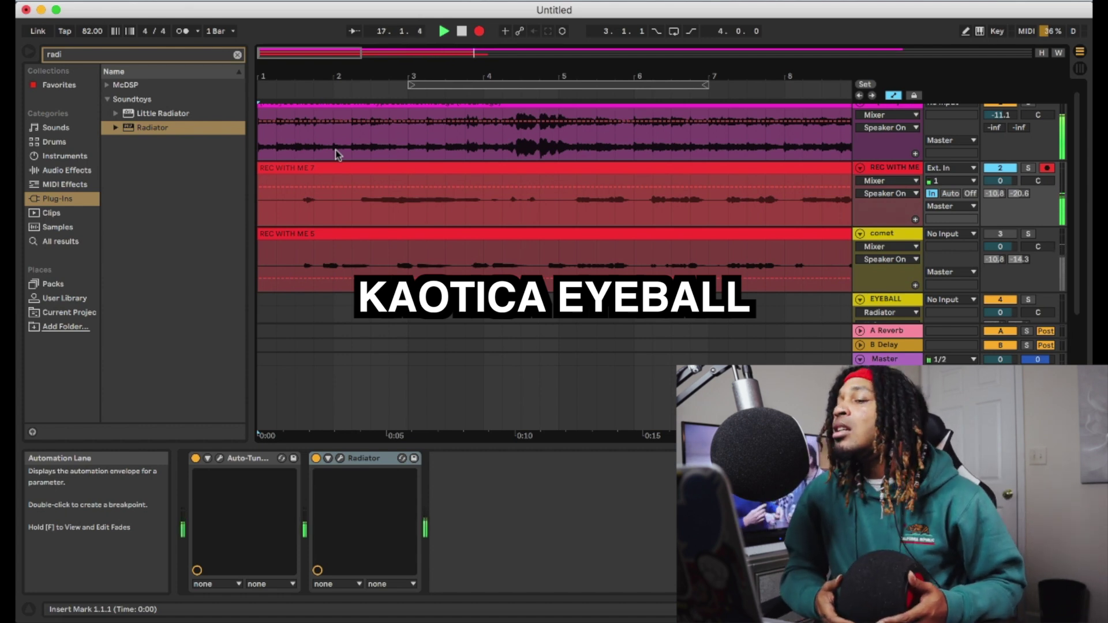
{"action": "key", "text": "space"}
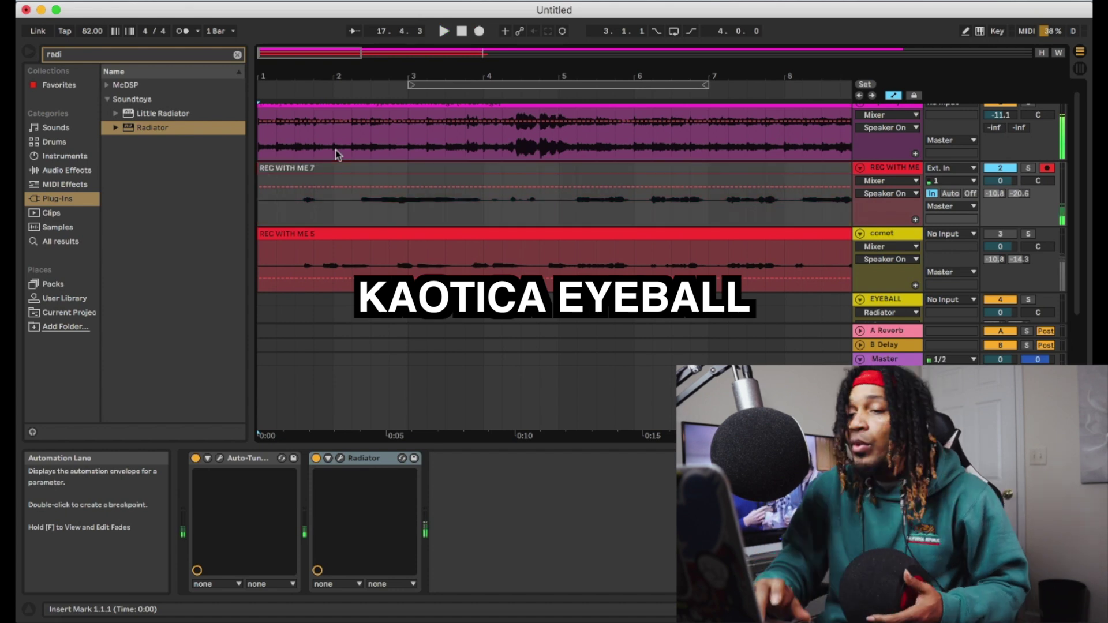
{"action": "scroll", "coordinate": [612, 247], "scroll_direction": "down", "scroll_amount": 2}
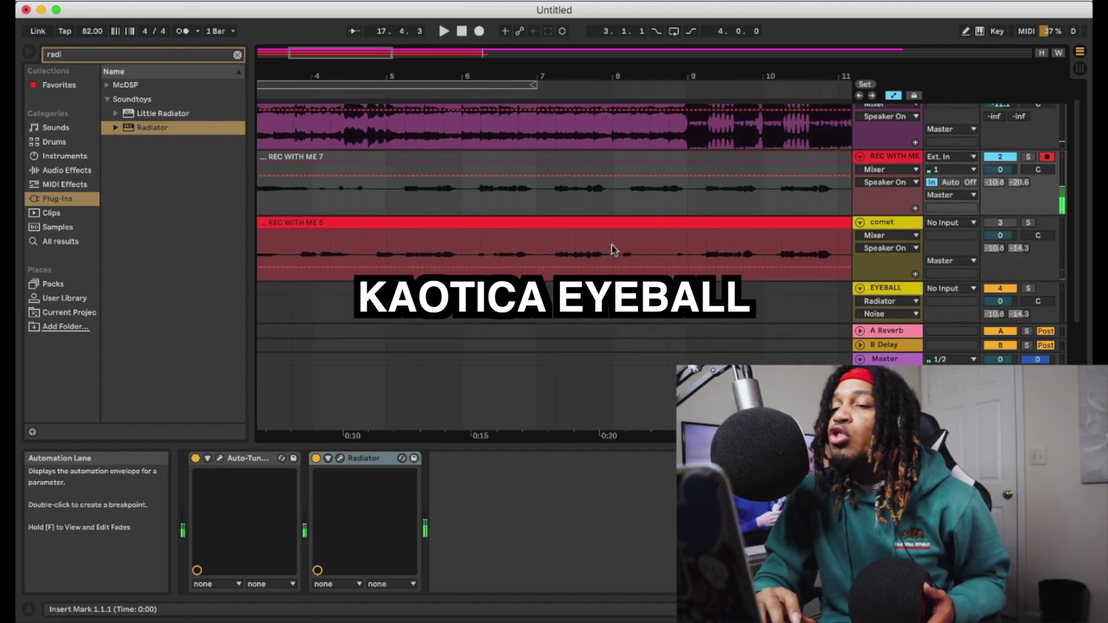
{"action": "scroll", "coordinate": [611, 247], "scroll_direction": "right", "scroll_amount": 3}
{"action": "left_click_drag", "start_coordinate": [606, 161], "coordinate": [606, 297]}
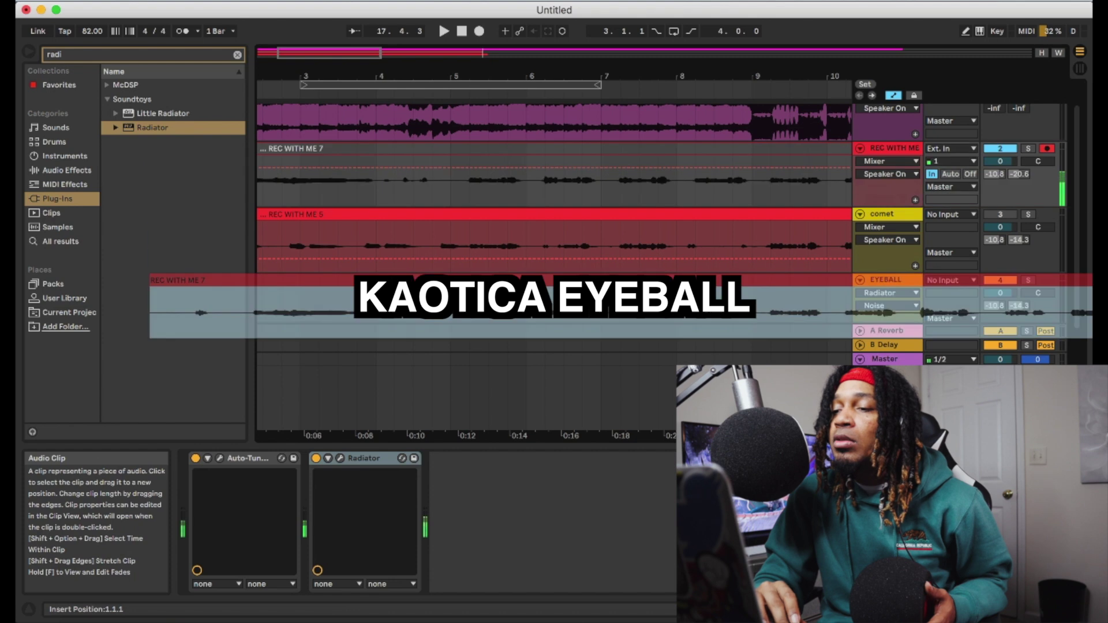
{"action": "scroll", "coordinate": [559, 127], "scroll_direction": "left", "scroll_amount": 3}
{"action": "scroll", "coordinate": [558, 127], "scroll_direction": "down", "scroll_amount": 3}
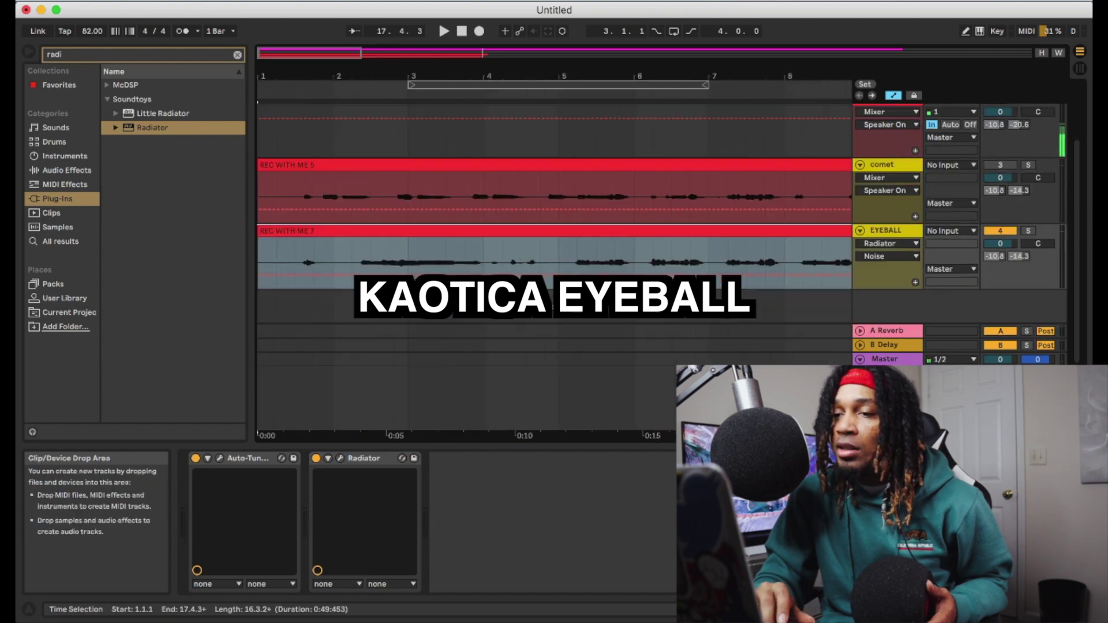
Step: Play the EYEBALL take from 4.4.1 to its end with the comet track muted
{"action": "left_click", "coordinate": [545, 138]}
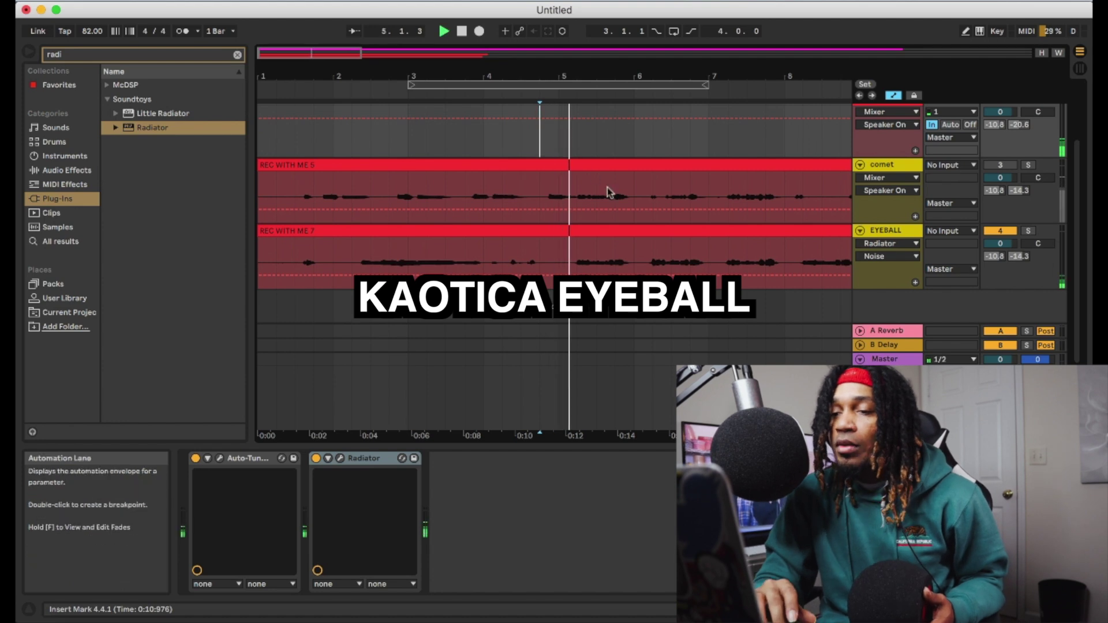
{"action": "scroll", "coordinate": [611, 191], "scroll_direction": "right", "scroll_amount": 2}
{"action": "scroll", "coordinate": [611, 190], "scroll_direction": "up", "scroll_amount": 1}
{"action": "scroll", "coordinate": [611, 194], "scroll_direction": "right", "scroll_amount": 3}
{"action": "scroll", "coordinate": [611, 194], "scroll_direction": "down", "scroll_amount": 1}
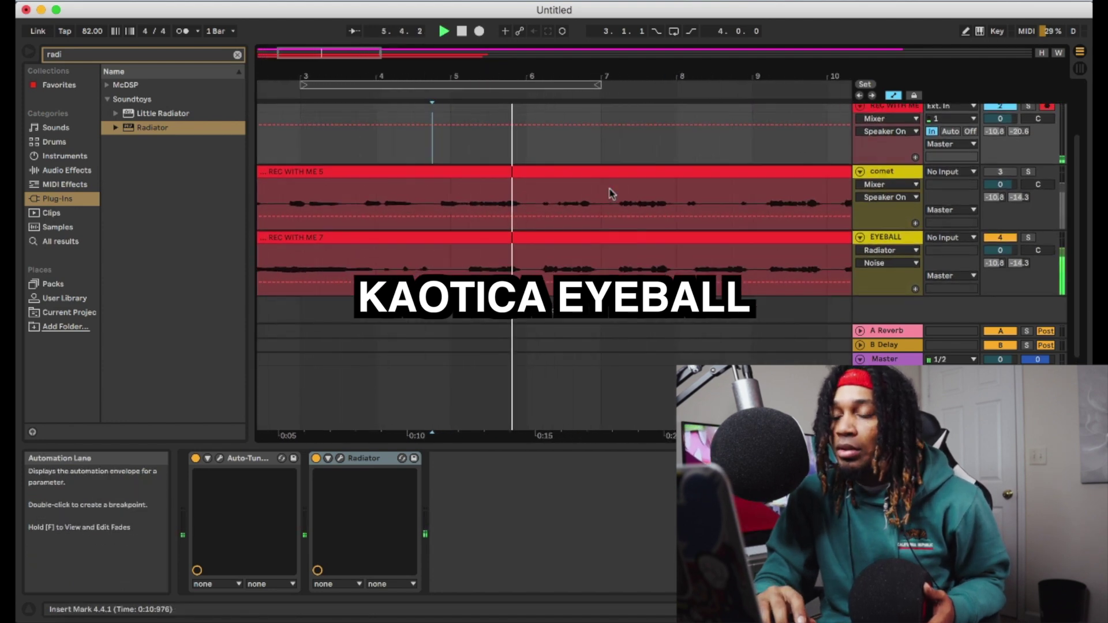
{"action": "scroll", "coordinate": [611, 194], "scroll_direction": "right", "scroll_amount": 1}
{"action": "scroll", "coordinate": [612, 193], "scroll_direction": "down", "scroll_amount": 1}
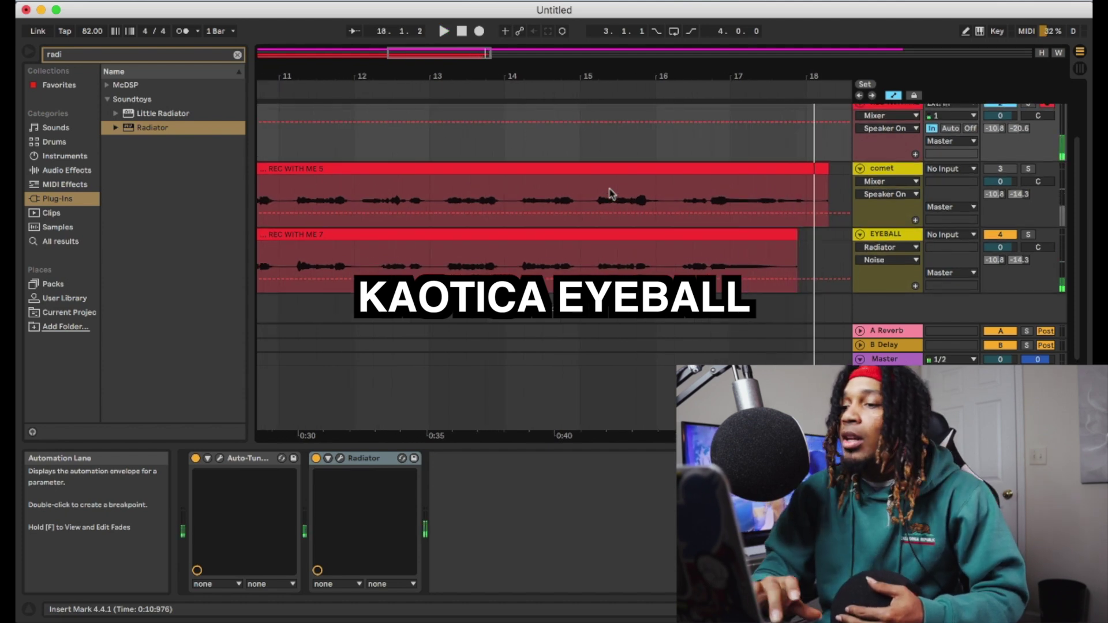
{"action": "key", "text": "space"}
{"action": "scroll", "coordinate": [761, 188], "scroll_direction": "up", "scroll_amount": 3}
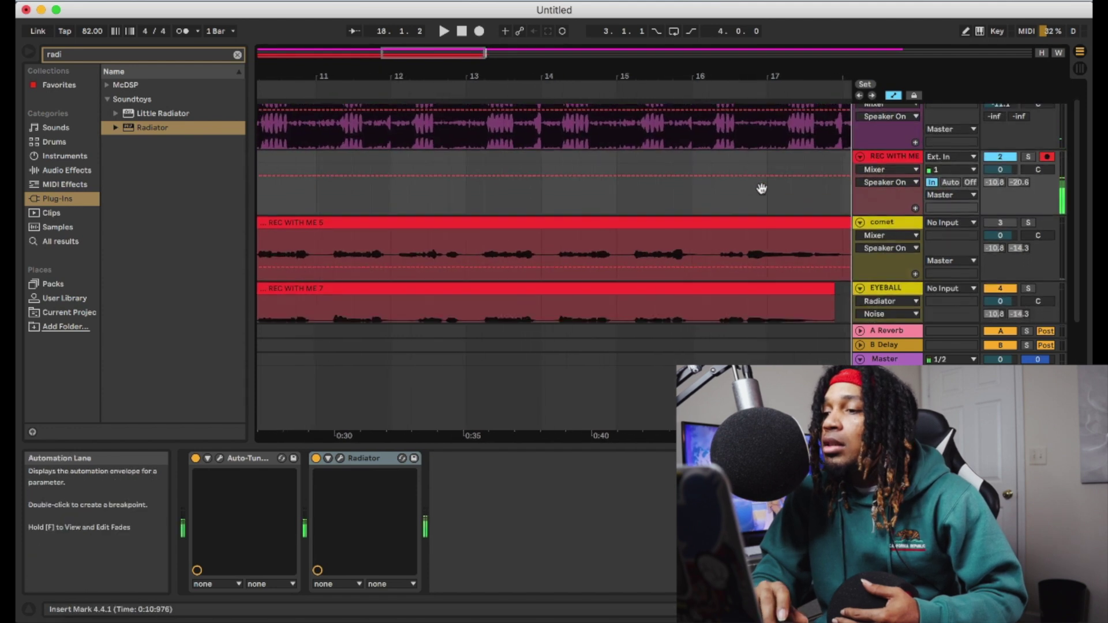
Step: Turn off the Auto-Tune device on the REC WITH ME track and play the comet take from 9.1.1 with EYEBALL muted
{"action": "left_click", "coordinate": [196, 458]}
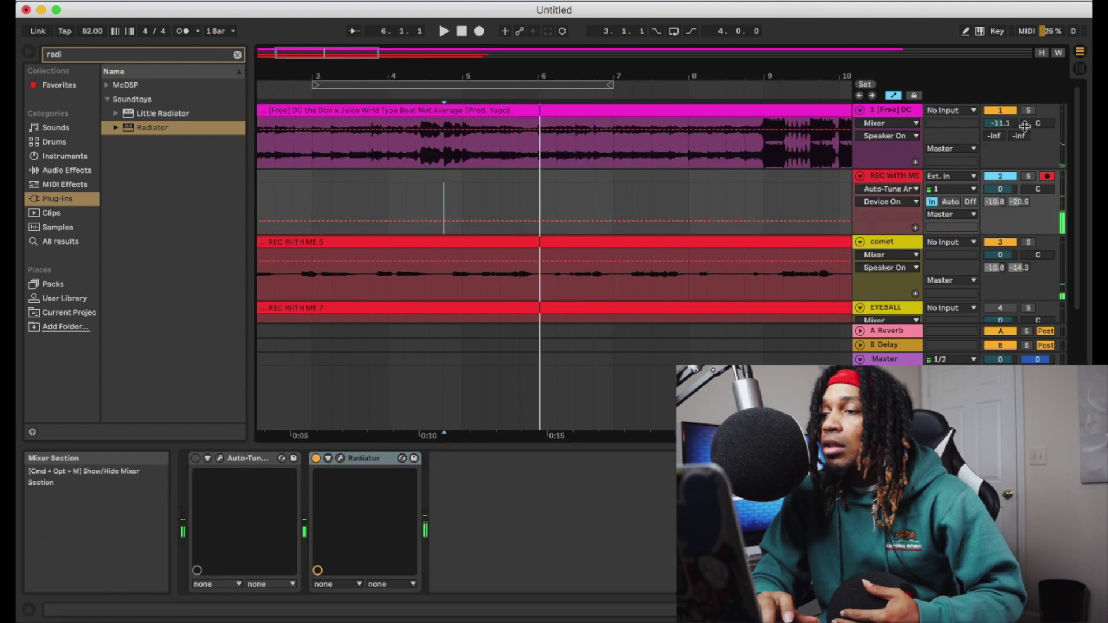
{"action": "scroll", "coordinate": [484, 306], "scroll_direction": "down", "scroll_amount": 3}
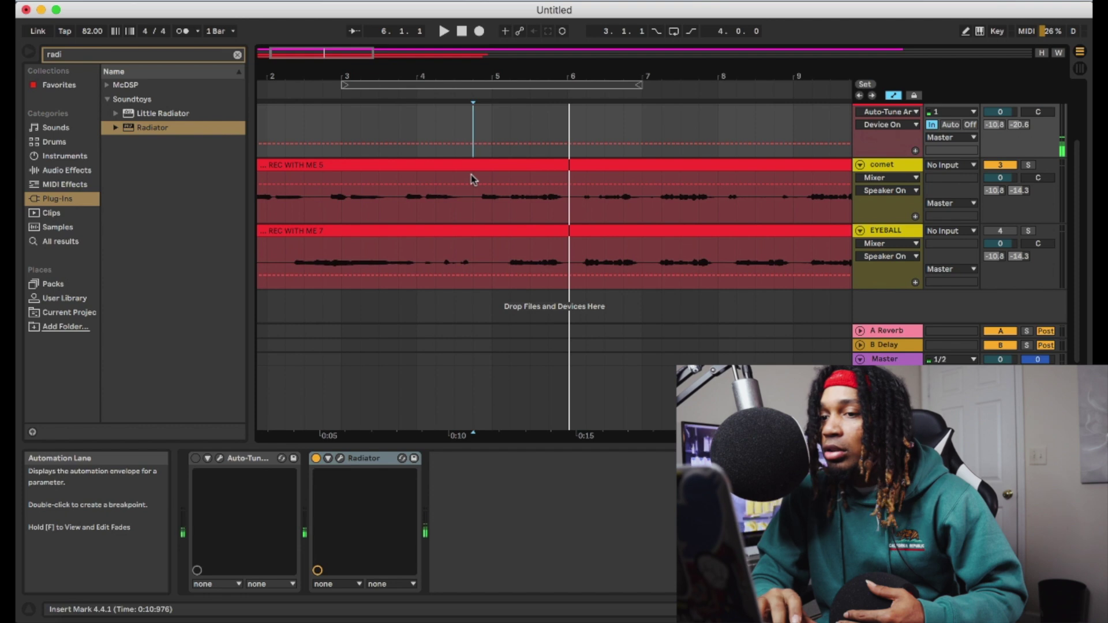
{"action": "left_click", "coordinate": [677, 133]}
{"action": "key", "text": "space"}
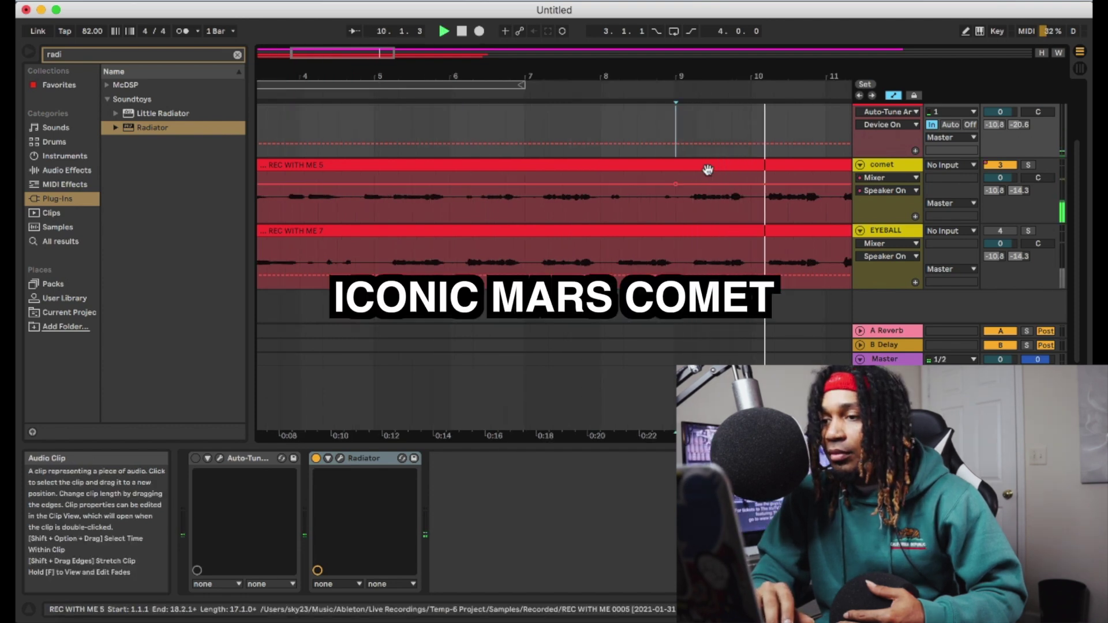
{"action": "scroll", "coordinate": [705, 169], "scroll_direction": "right", "scroll_amount": 3}
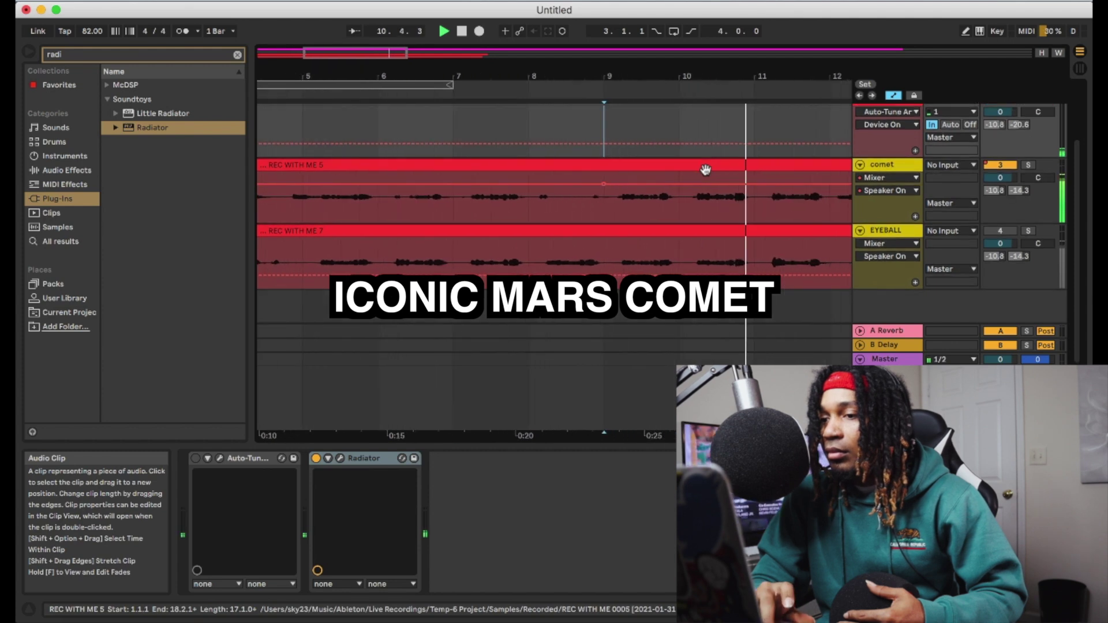
{"action": "scroll", "coordinate": [705, 169], "scroll_direction": "right", "scroll_amount": 2}
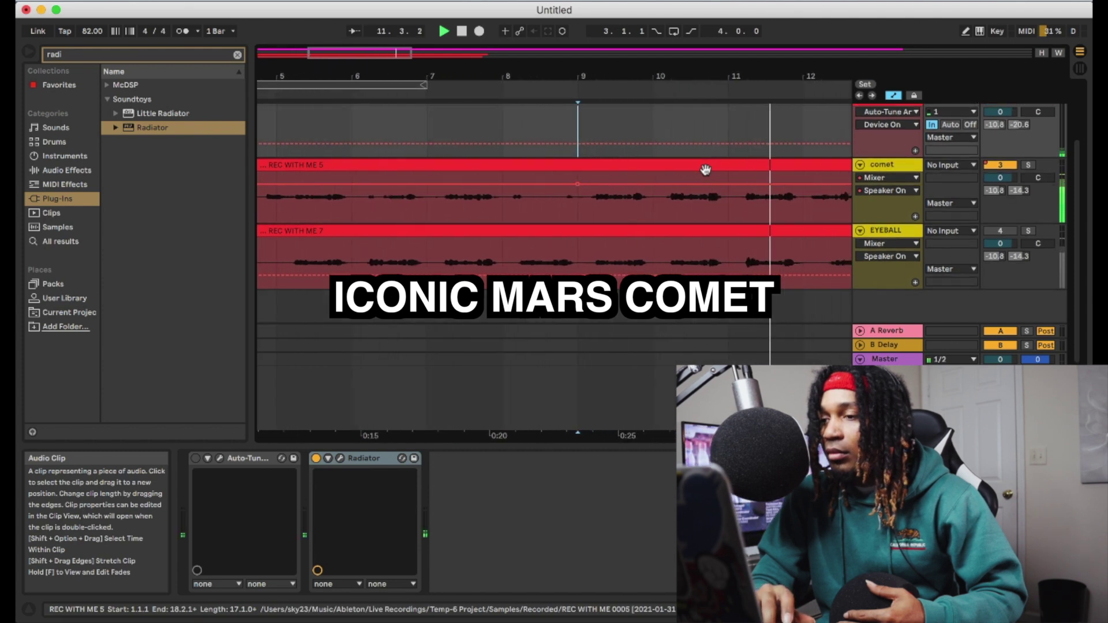
{"action": "scroll", "coordinate": [706, 169], "scroll_direction": "right", "scroll_amount": 2}
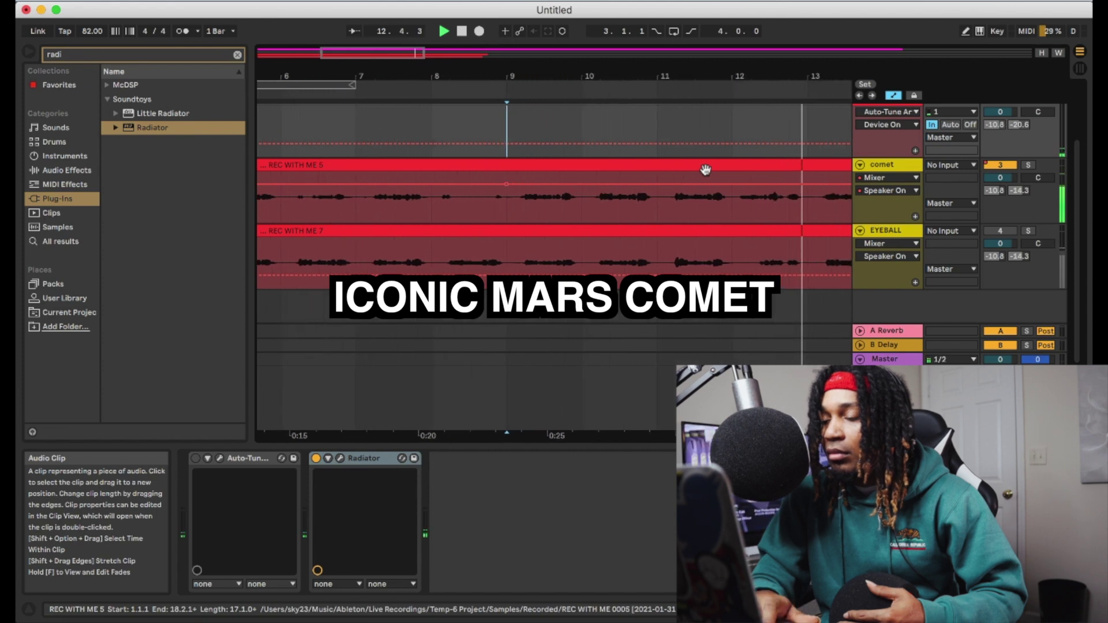
Step: Mute the comet track and play the EYEBALL take from 9.1.1 for comparison
{"action": "left_click", "coordinate": [1000, 165]}
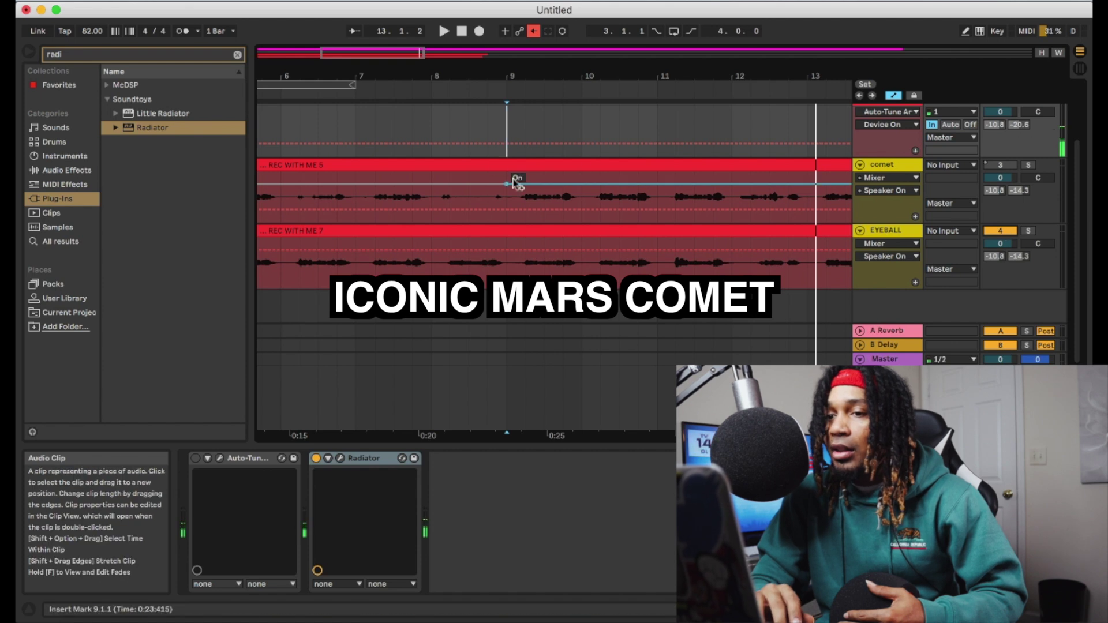
{"action": "key", "text": "space"}
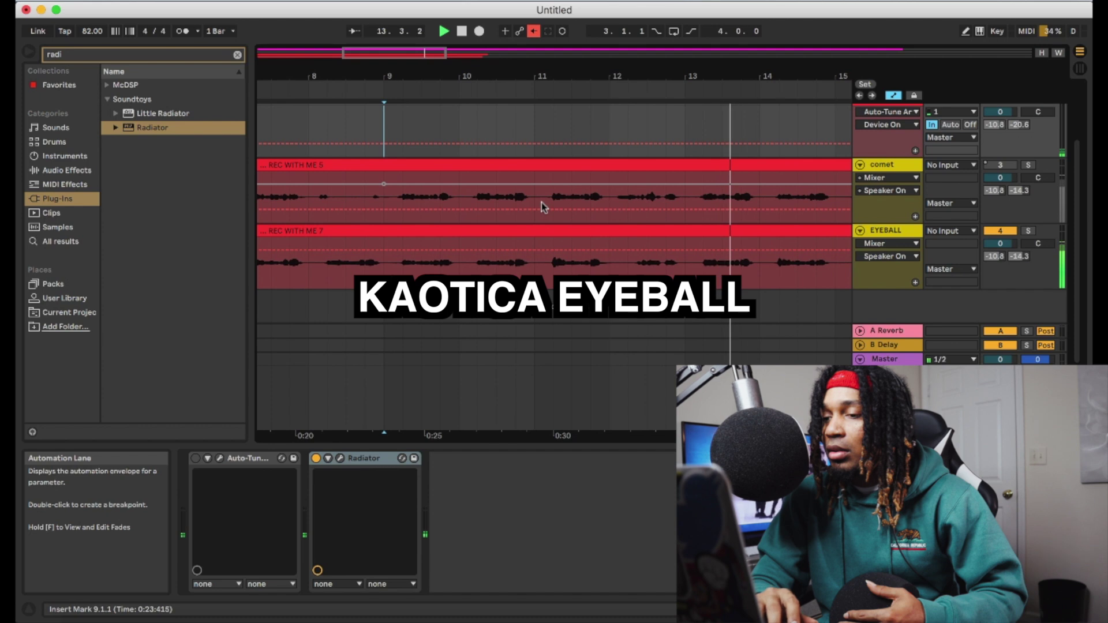
{"action": "scroll", "coordinate": [541, 202], "scroll_direction": "up", "scroll_amount": 1}
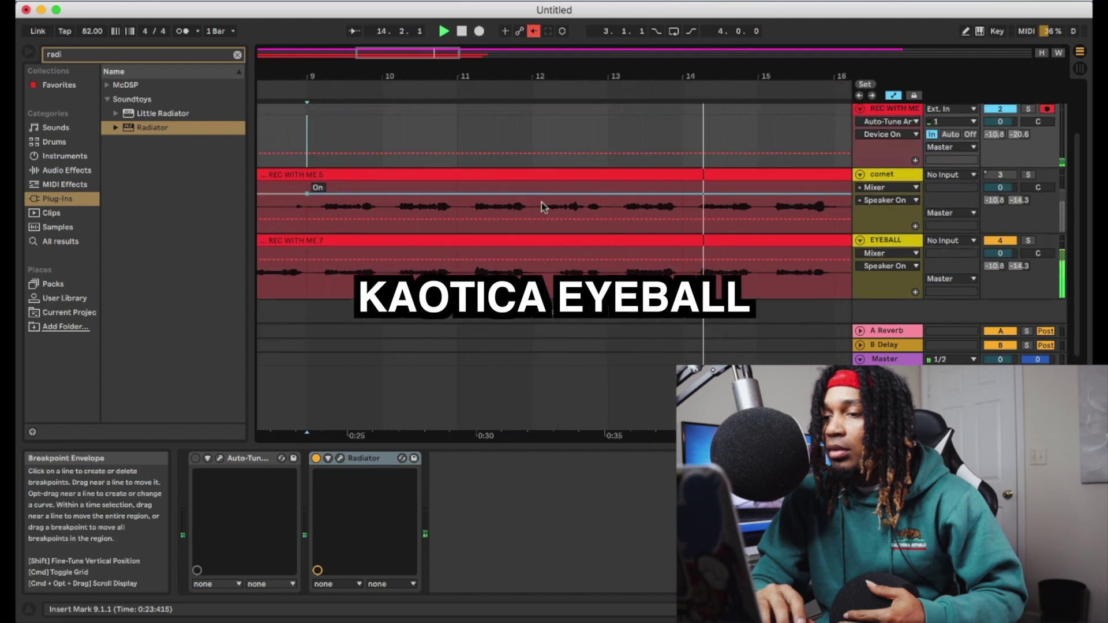
{"action": "scroll", "coordinate": [542, 207], "scroll_direction": "up", "scroll_amount": 1}
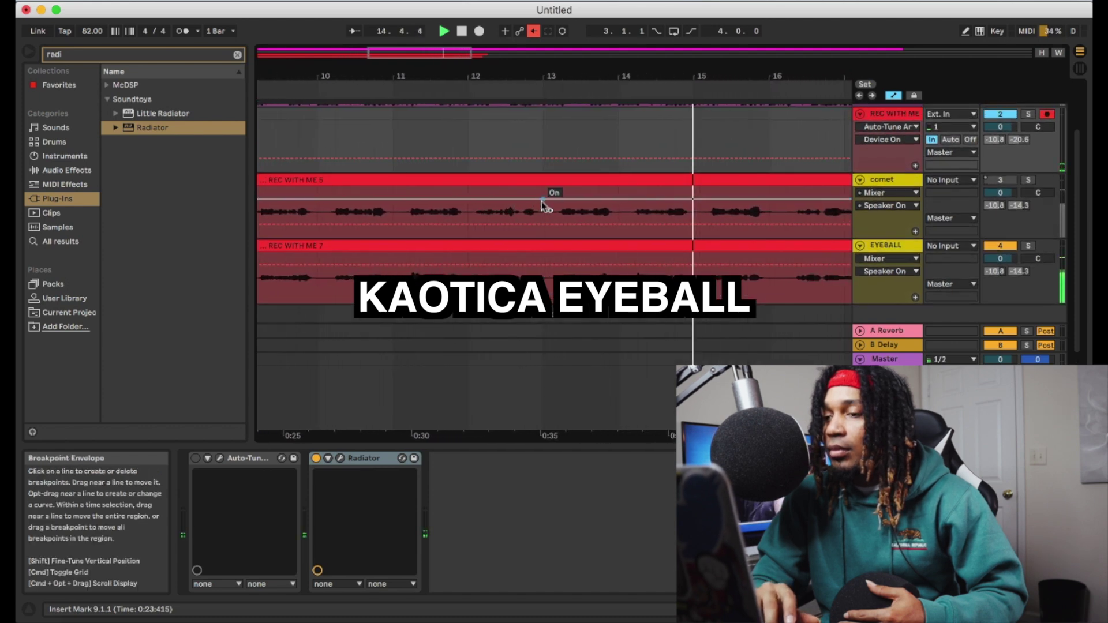
{"action": "scroll", "coordinate": [542, 206], "scroll_direction": "down", "scroll_amount": 1}
{"action": "scroll", "coordinate": [541, 201], "scroll_direction": "down", "scroll_amount": 1}
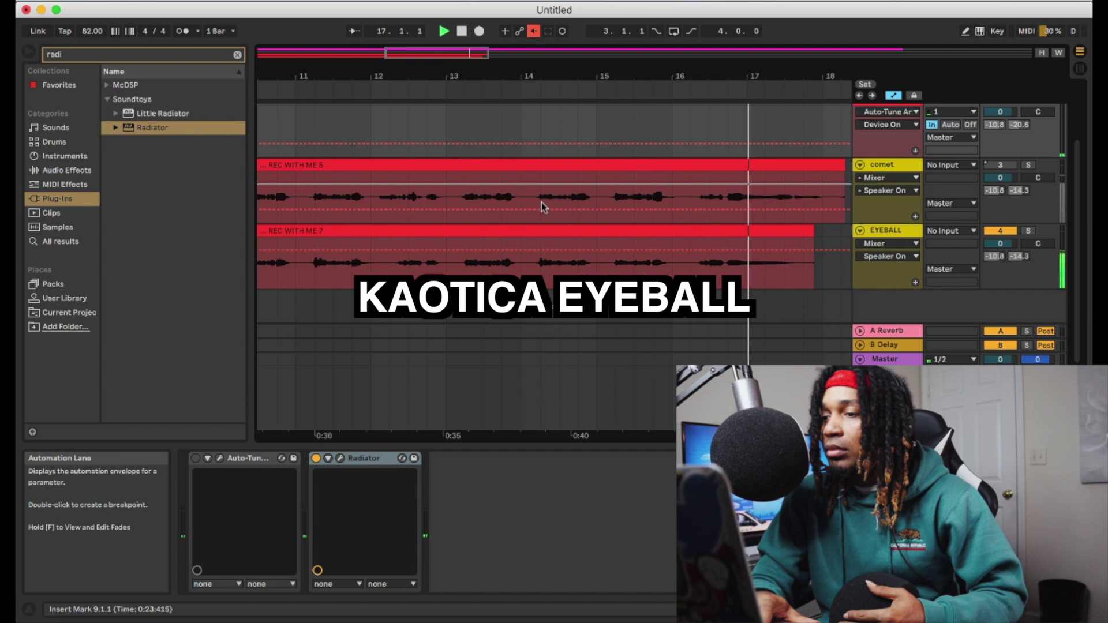
Step: Unmute the comet track and play its take from 16.2.1 with EYEBALL muted
{"action": "left_click", "coordinate": [1000, 165]}
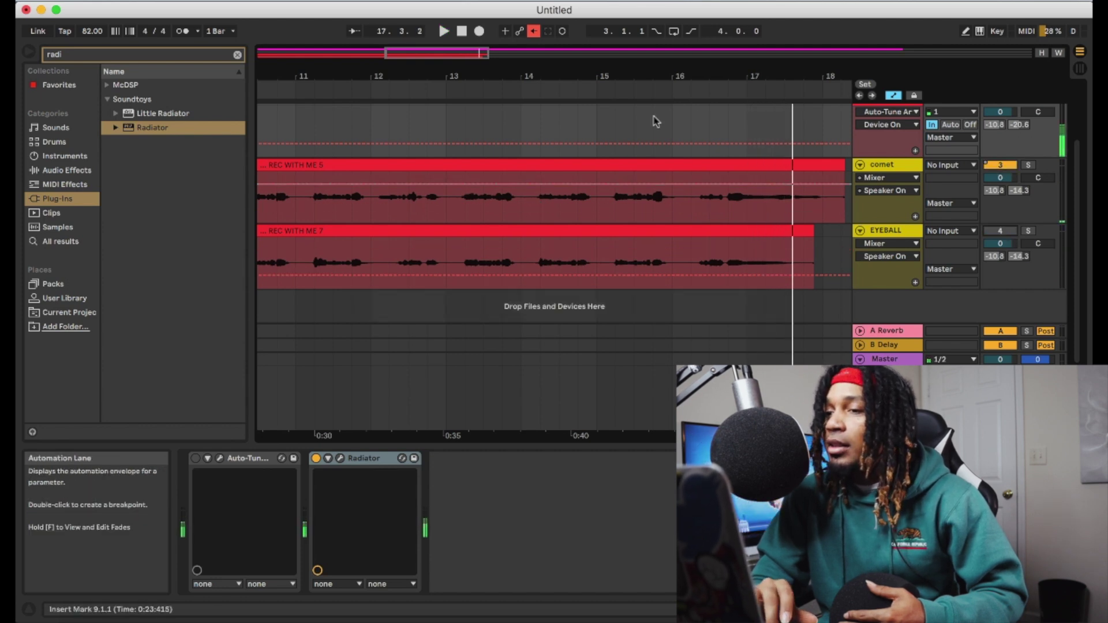
{"action": "left_click", "coordinate": [693, 120]}
{"action": "key", "text": "space"}
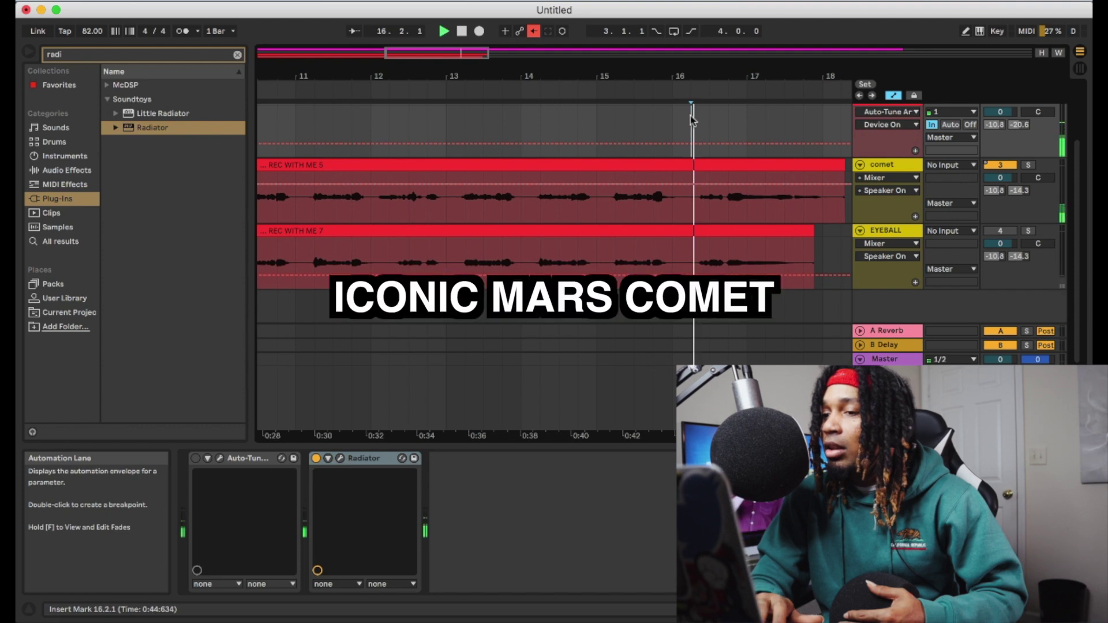